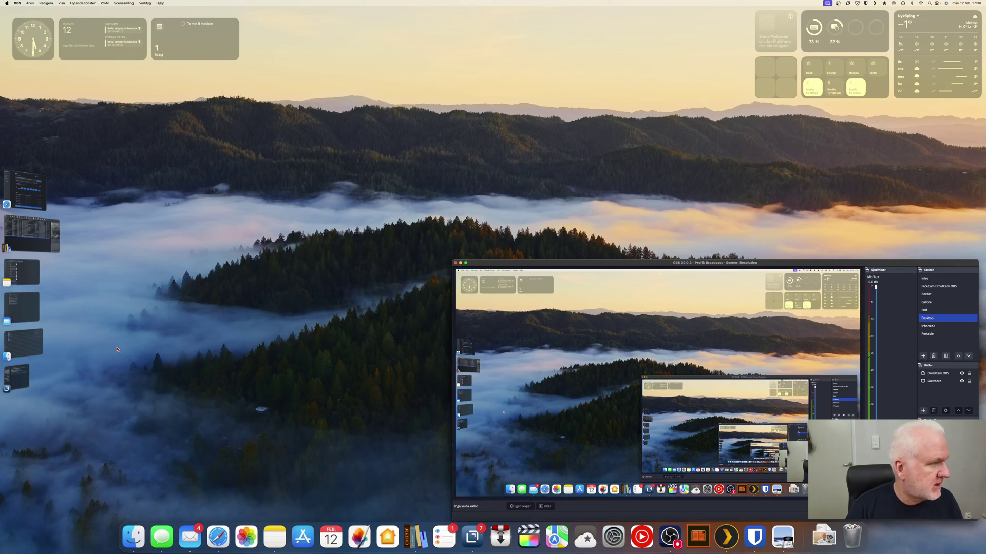
# Bring the Finder window listing the SSD drive's folders forward from the Stage Manager strip
pyautogui.click(34, 344)
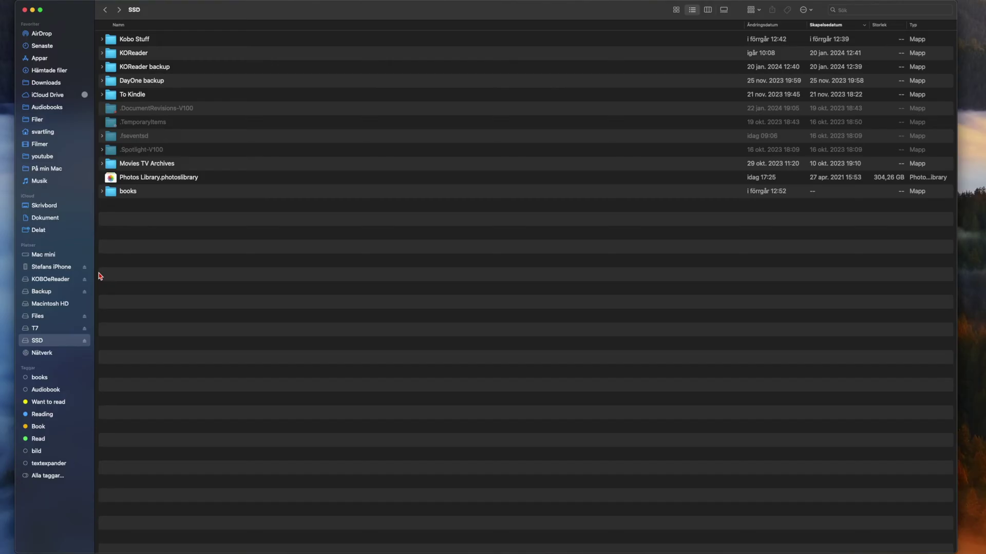
# Open KOBOeReader from the sidebar with Öppna i ny flik and browse its books
pyautogui.rightClick(53, 282)
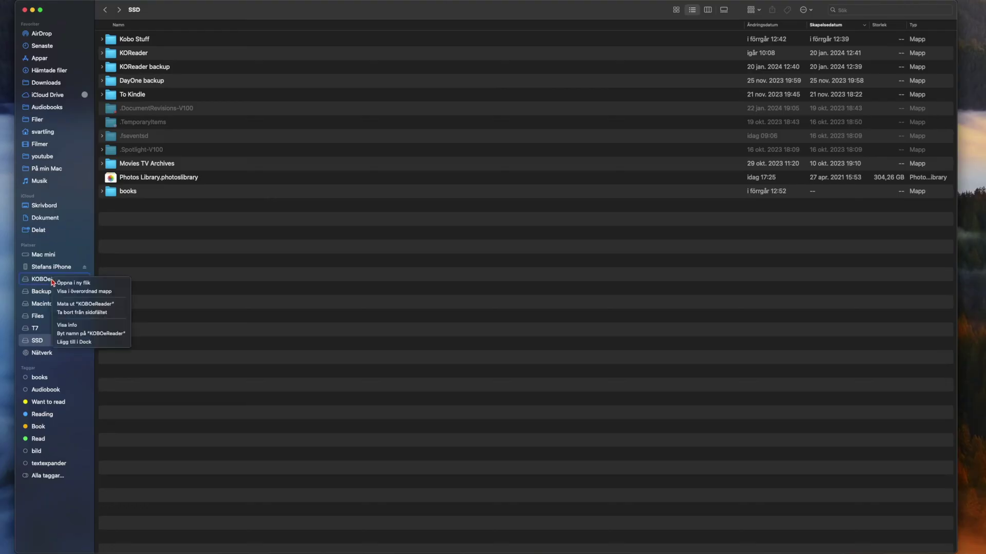
pyautogui.click(74, 283)
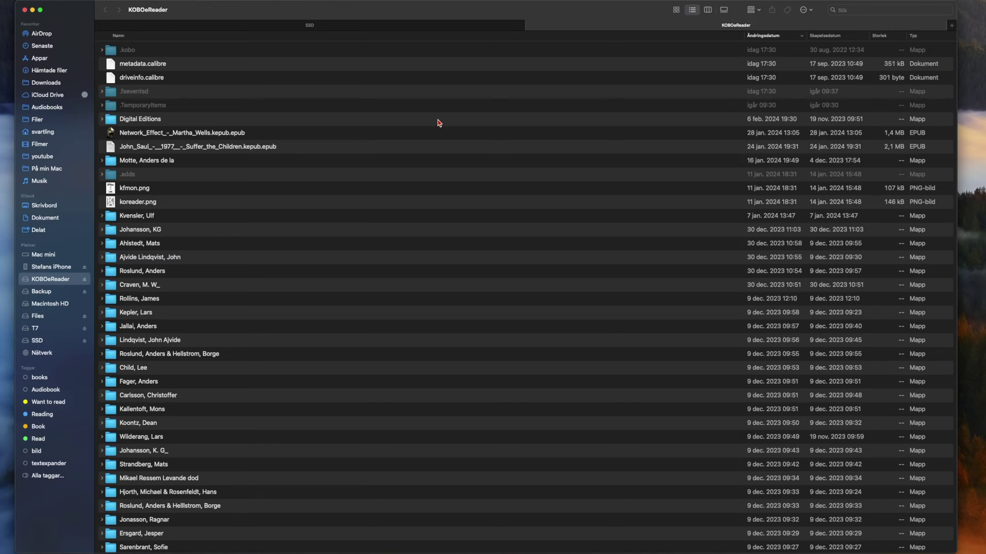
pyautogui.scroll(-2, 442, 209)
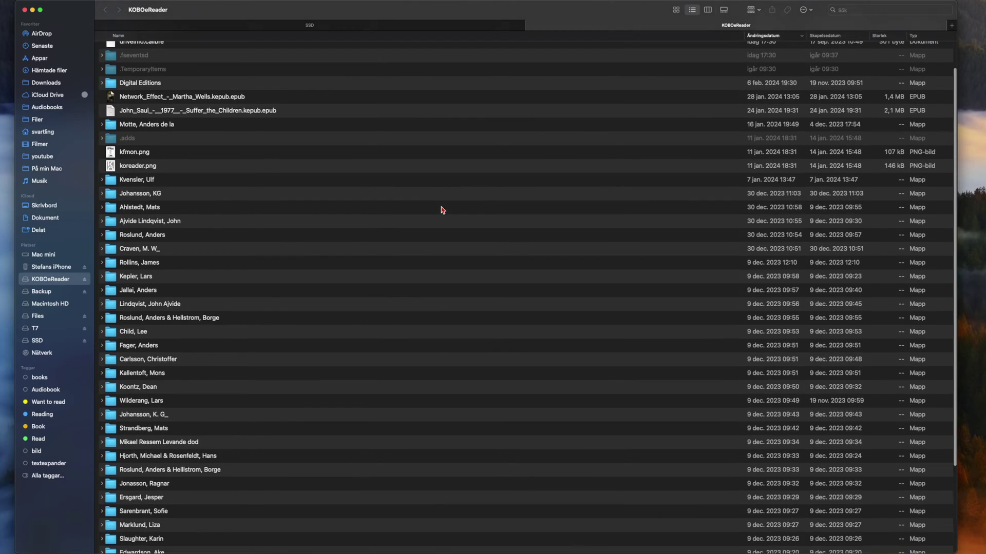
pyautogui.scroll(-2, 442, 210)
pyautogui.scroll(5, 442, 210)
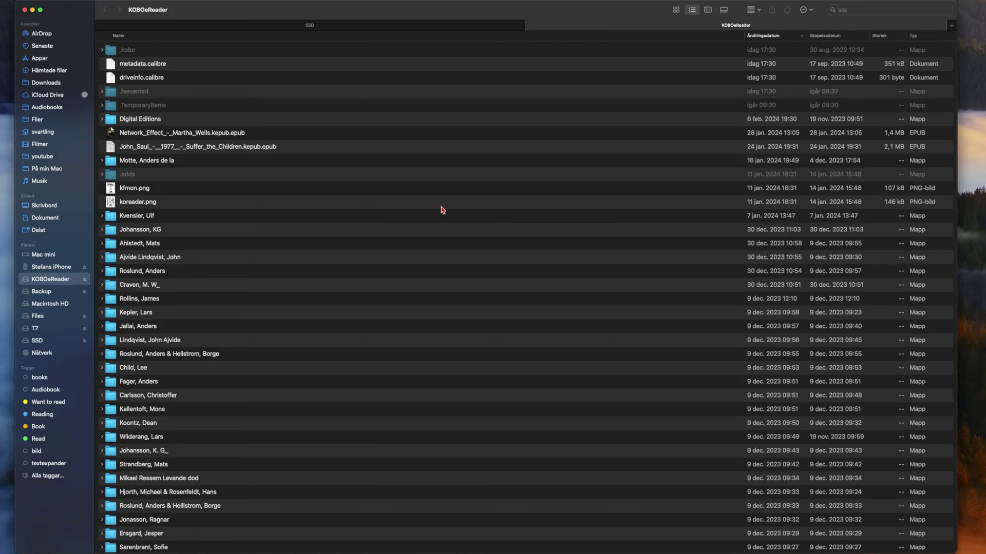
pyautogui.press('super+shift+period')
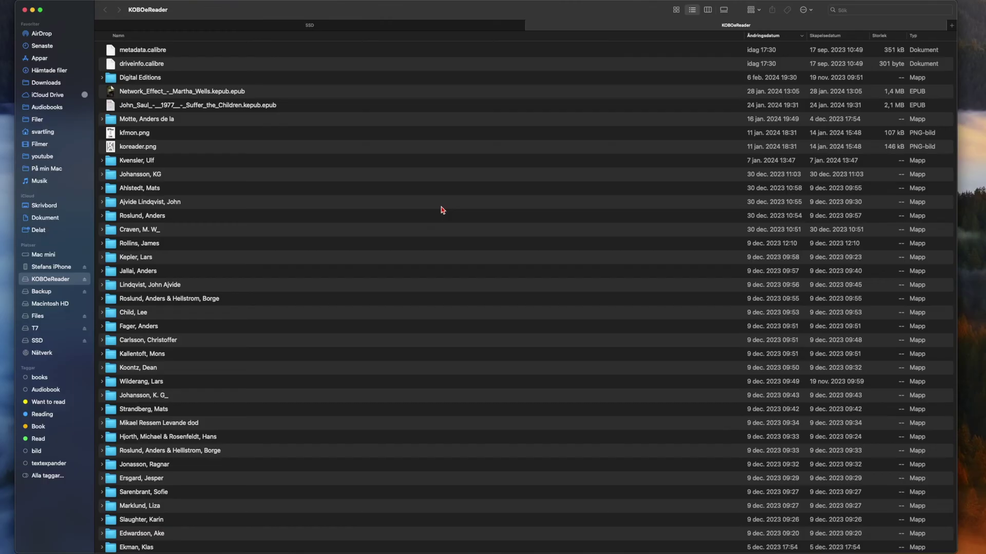
pyautogui.press('super+shift+period')
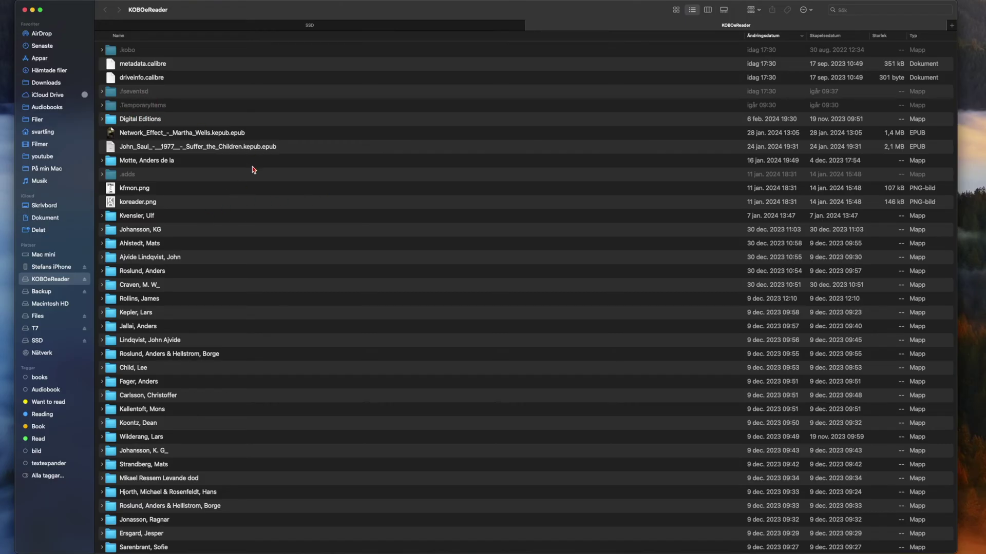
pyautogui.scroll(-5, 337, 120)
pyautogui.scroll(5, 337, 121)
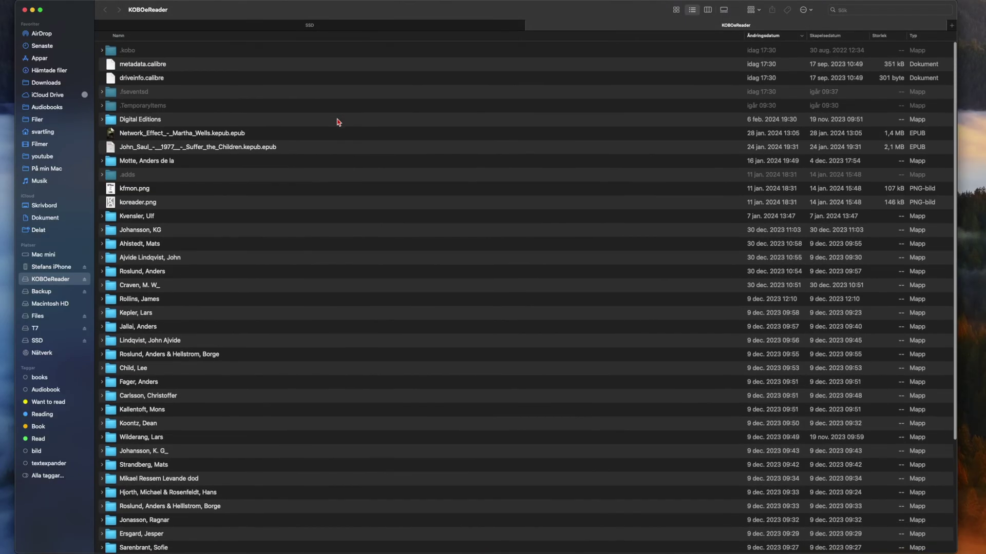
# Open the hidden .adds folder, then its koreader folder
pyautogui.doubleClick(112, 177)
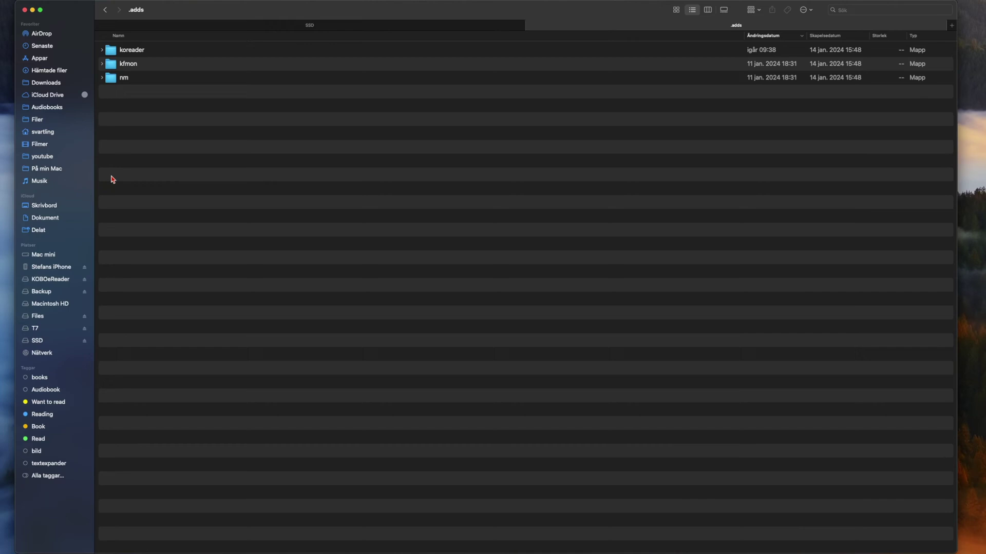
pyautogui.click(109, 53)
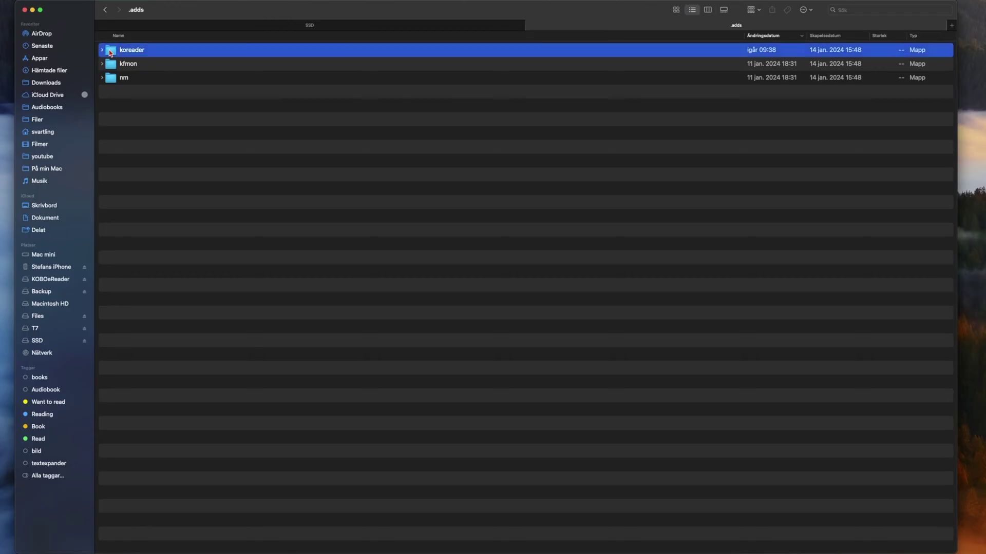
pyautogui.doubleClick(110, 53)
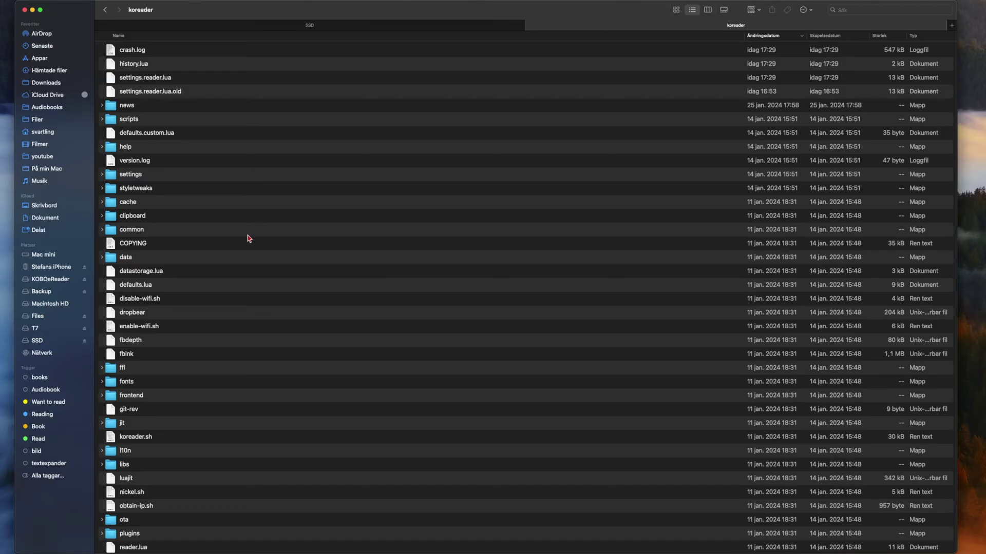
pyautogui.scroll(-2, 248, 238)
pyautogui.scroll(2, 247, 239)
# Select settings.reader.lua together with the settings and data folders
pyautogui.click(111, 81)
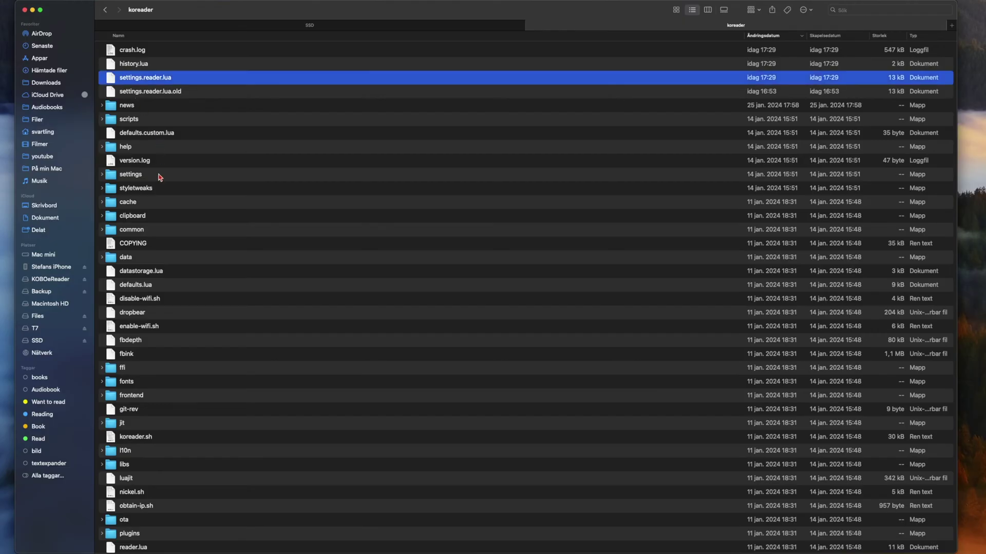
pyautogui.keyDown('super'); pyautogui.click(114, 177); pyautogui.keyUp('super')
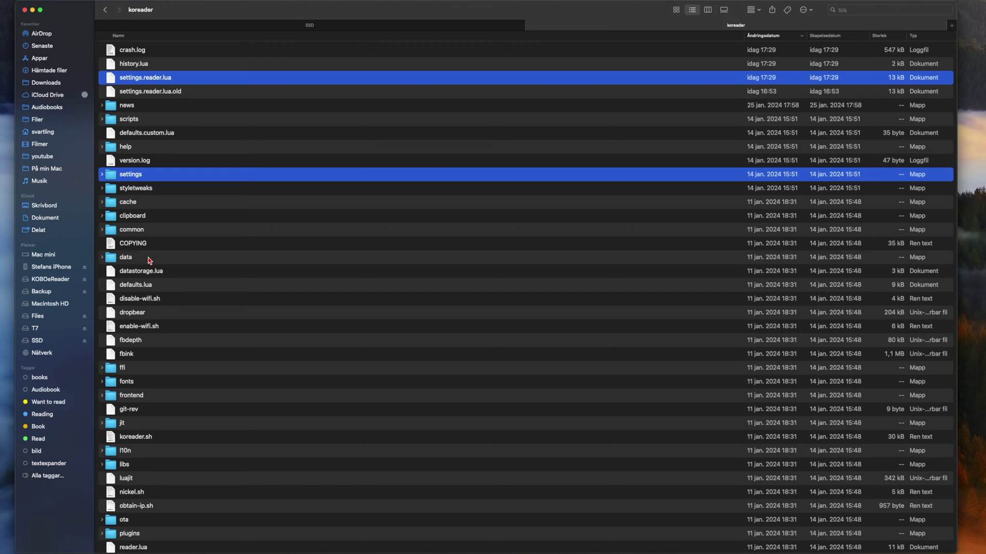
pyautogui.keyDown('super'); pyautogui.click(111, 262); pyautogui.keyUp('super')
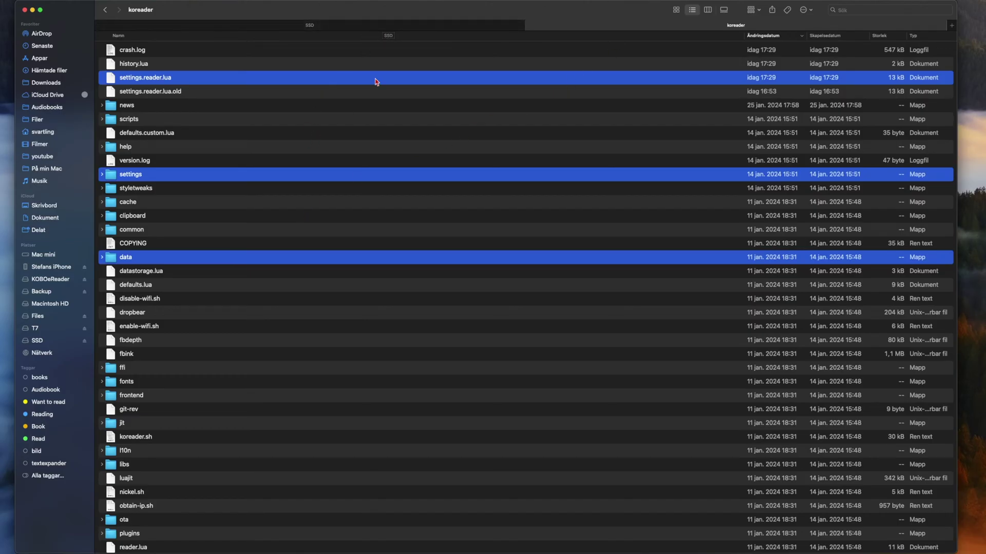
# Open the KOReader backup folder in the SSD tab, then return to the koreader tab
pyautogui.click(354, 28)
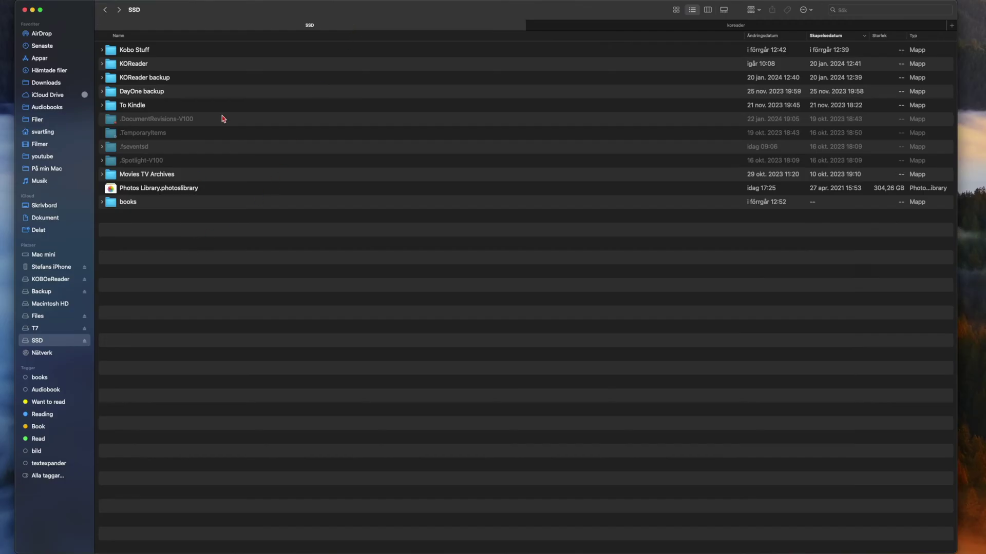
pyautogui.doubleClick(112, 78)
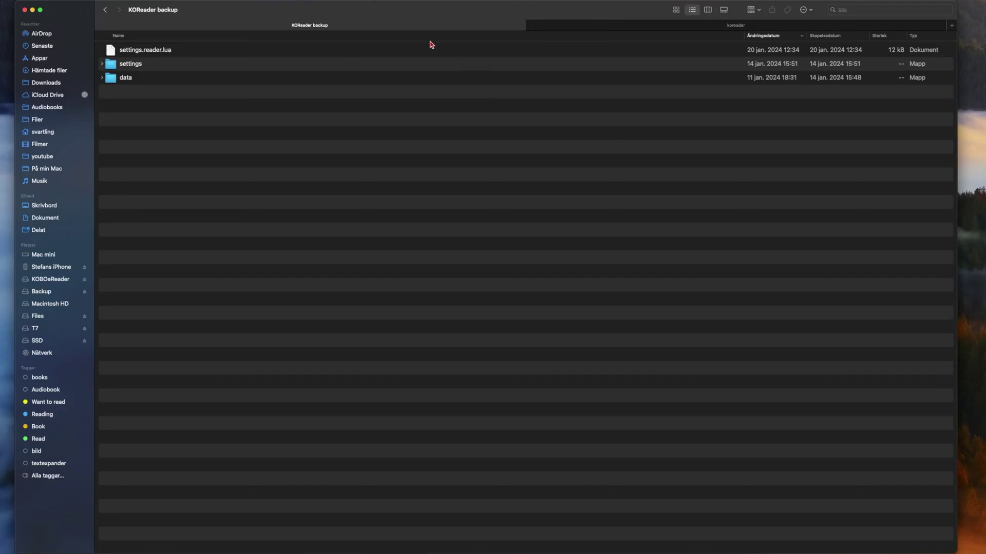
pyautogui.click(655, 30)
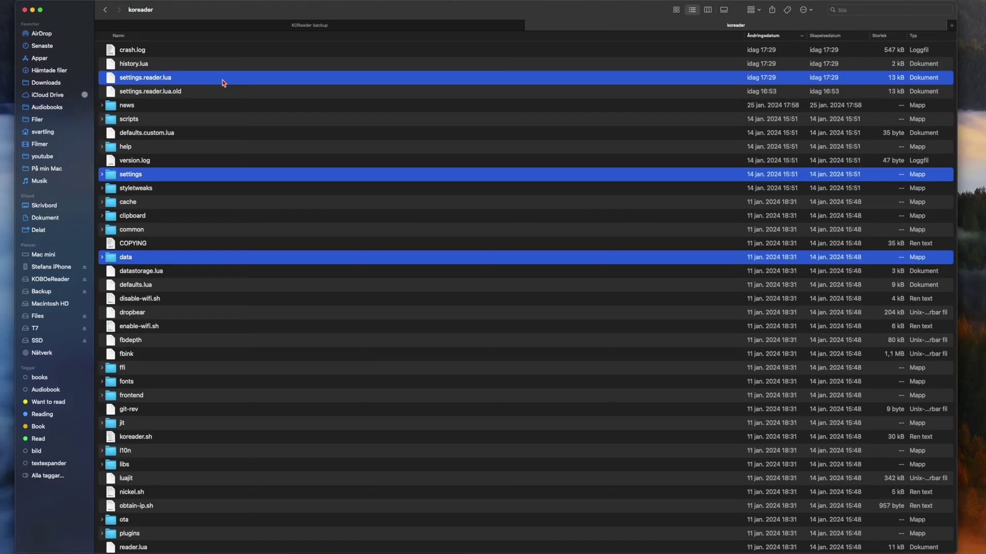
# Drag the three items onto the KOReader backup tab and replace the older copies with Ersätt
pyautogui.moveTo(224, 83); pyautogui.dragTo(316, 32)
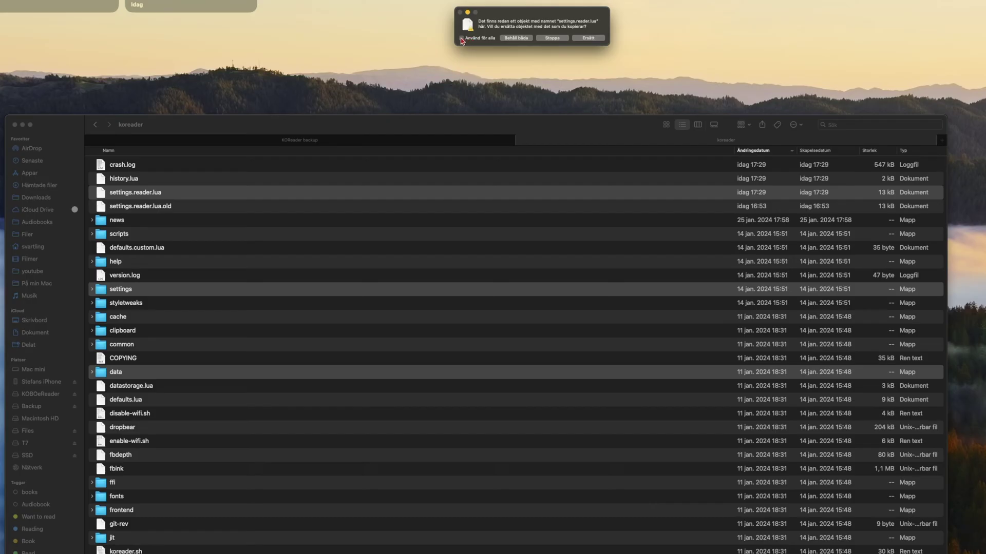
pyautogui.click(589, 38)
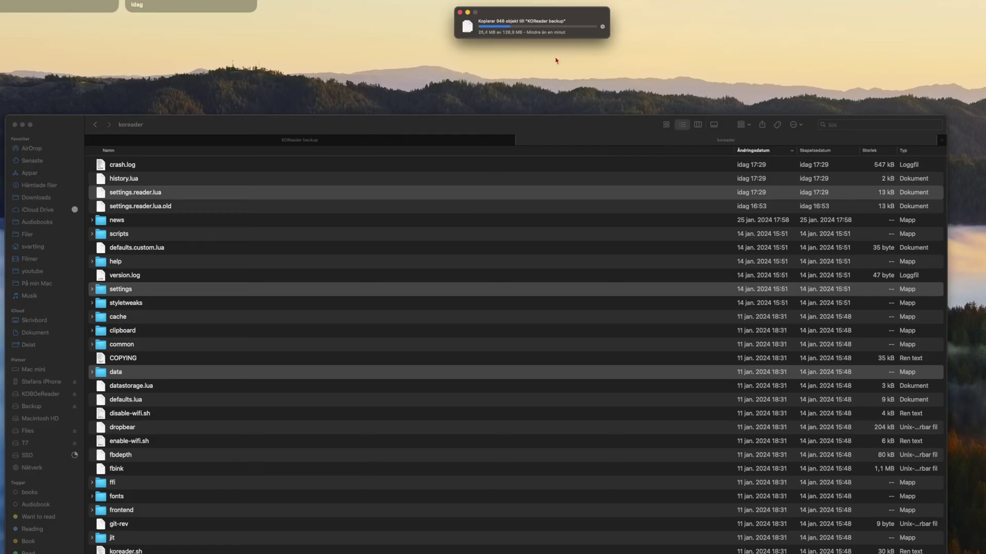
pyautogui.moveTo(555, 3); pyautogui.dragTo(548, 42)
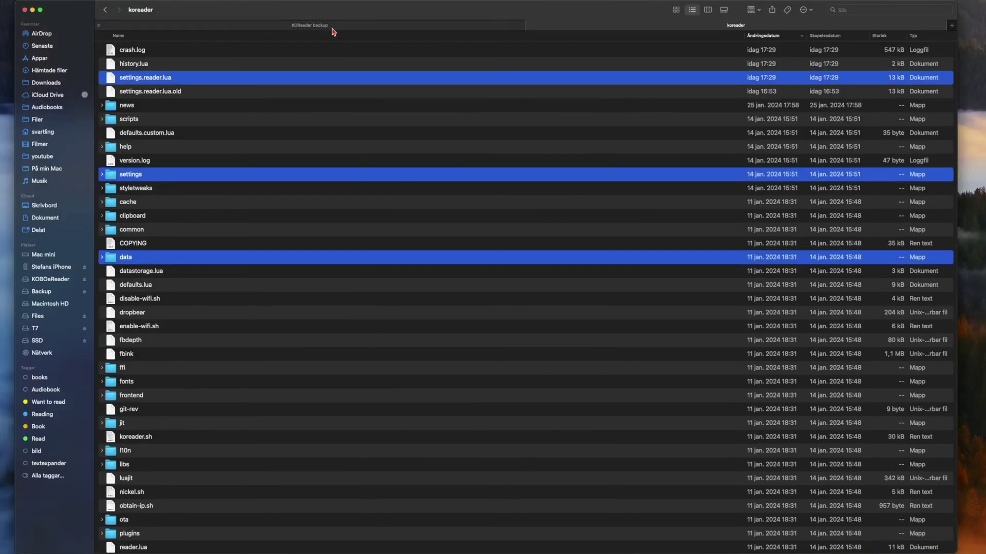
# Check the updated KOReader backup folder, then bring OBS forward and select the Desktop scene
pyautogui.click(332, 26)
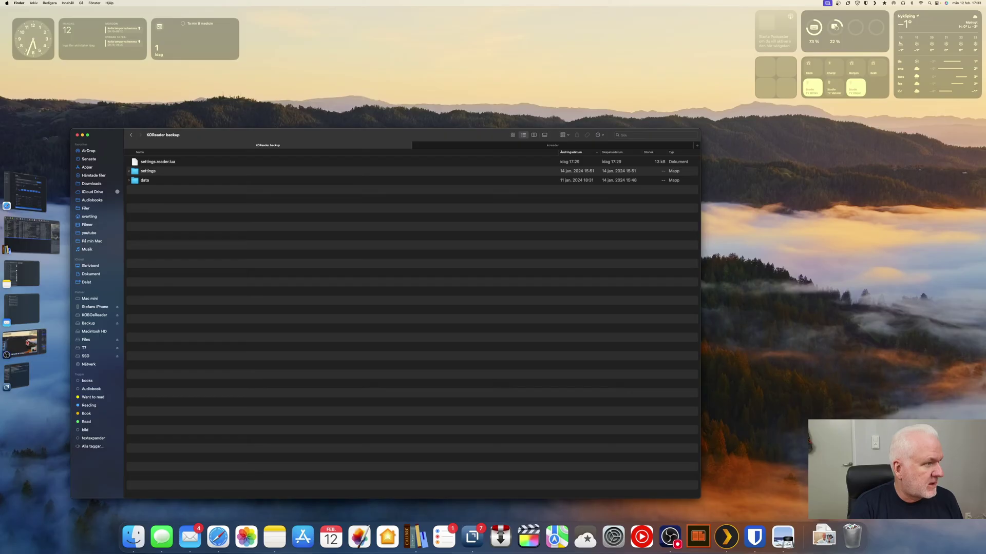
pyautogui.click(27, 342)
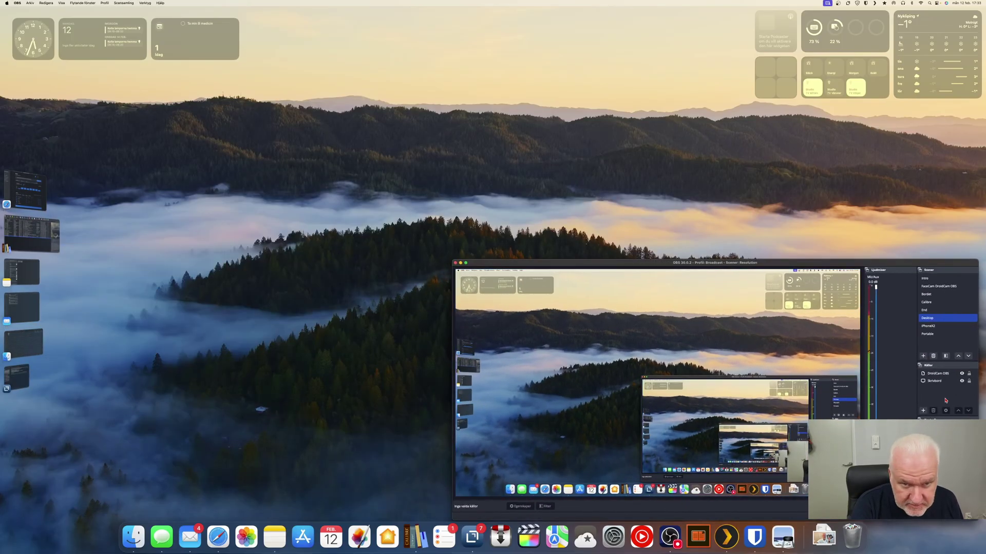
pyautogui.click(936, 295)
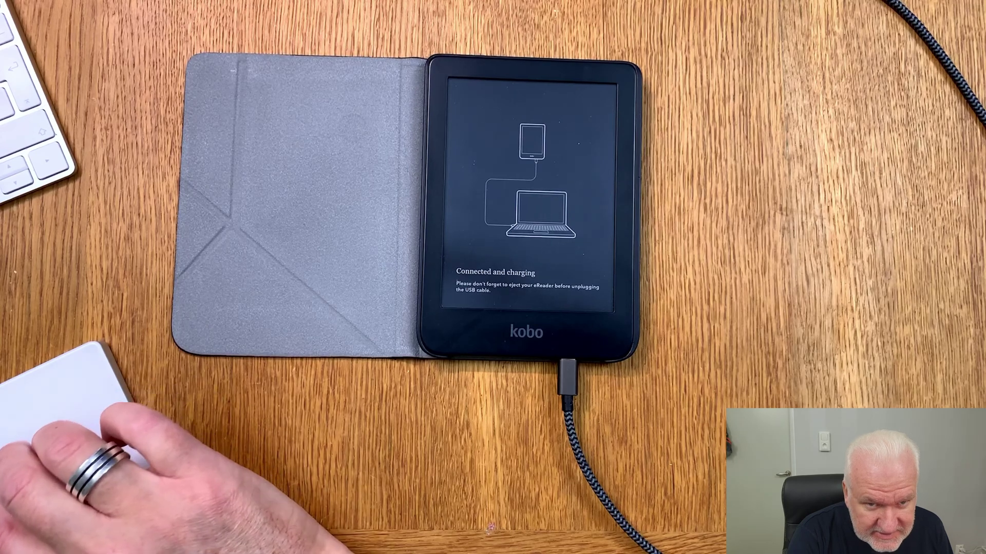
pyautogui.click(927, 319)
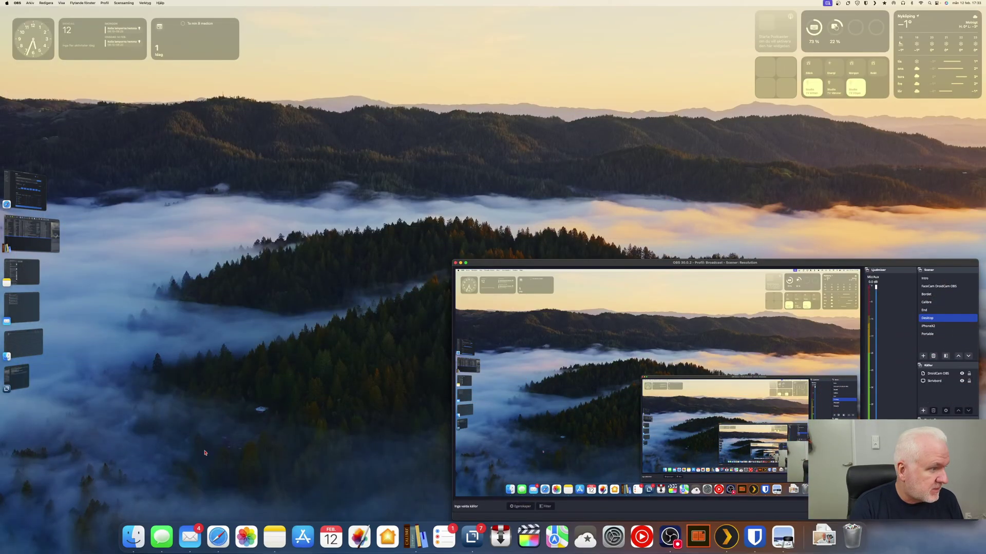
# Bring Finder forward from the Dock, then switch OBS to the Bordet table camera scene
pyautogui.click(133, 536)
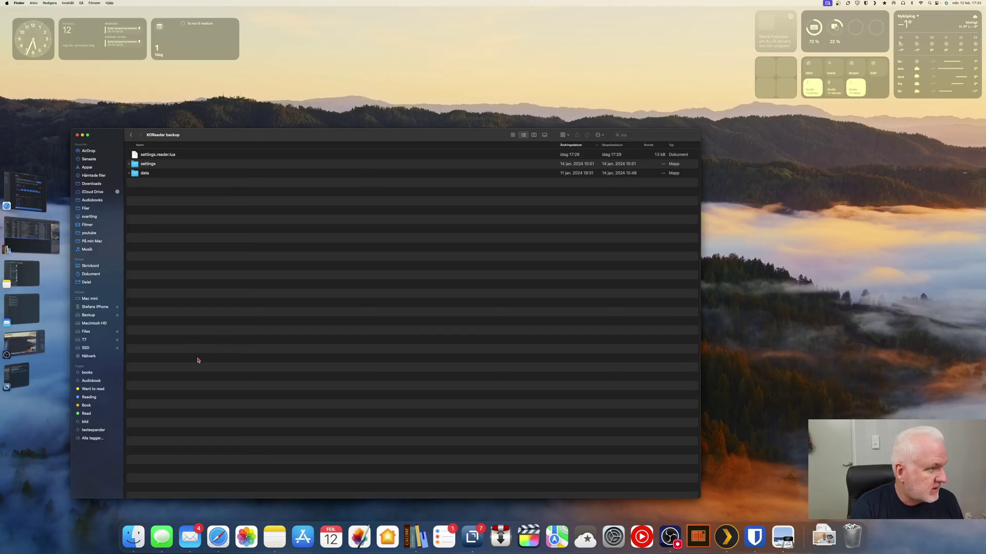
pyautogui.click(23, 342)
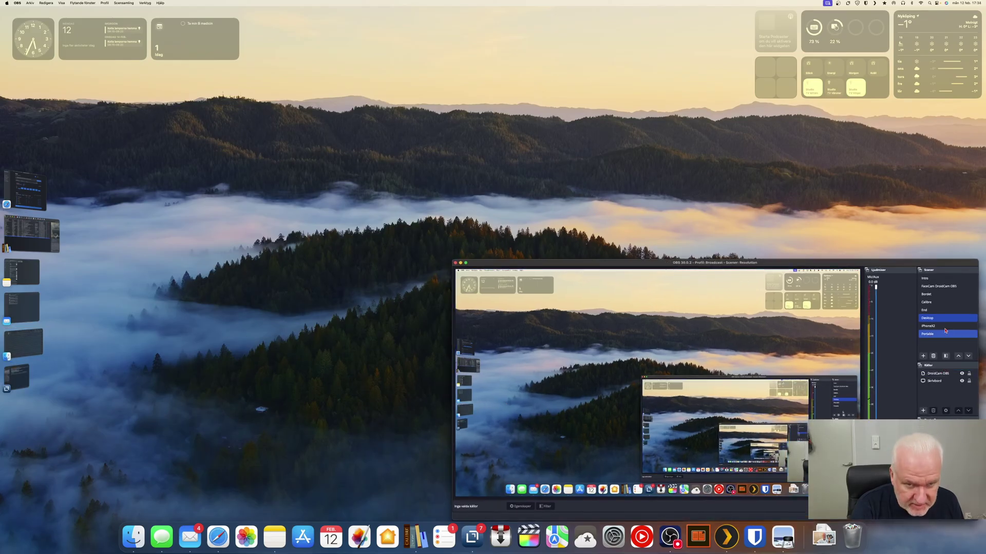
pyautogui.click(948, 295)
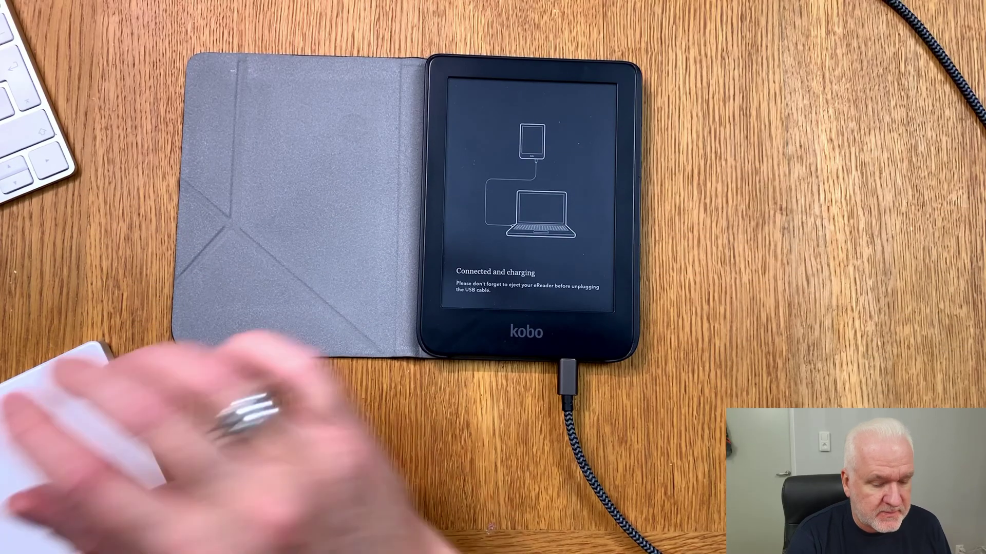